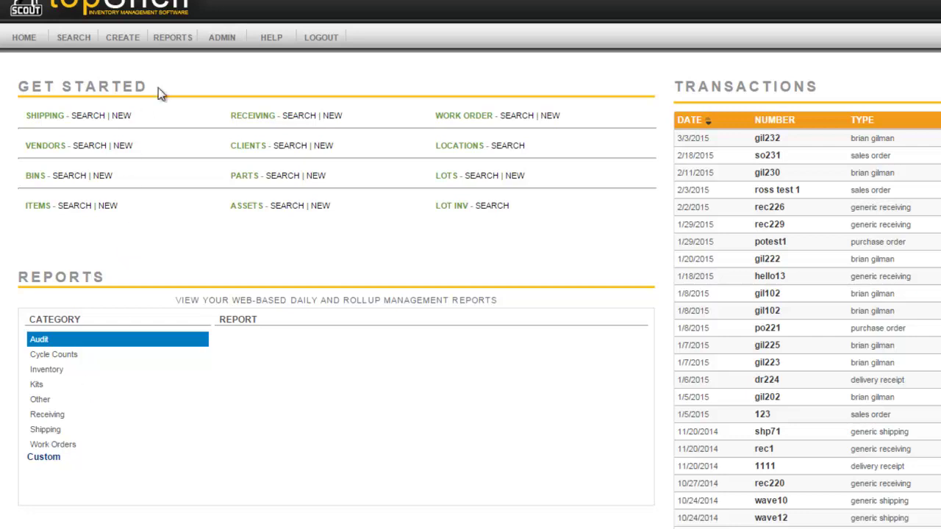
# Step: Go from the home dashboard to the REPORTS page
pyautogui.click(150, 41)
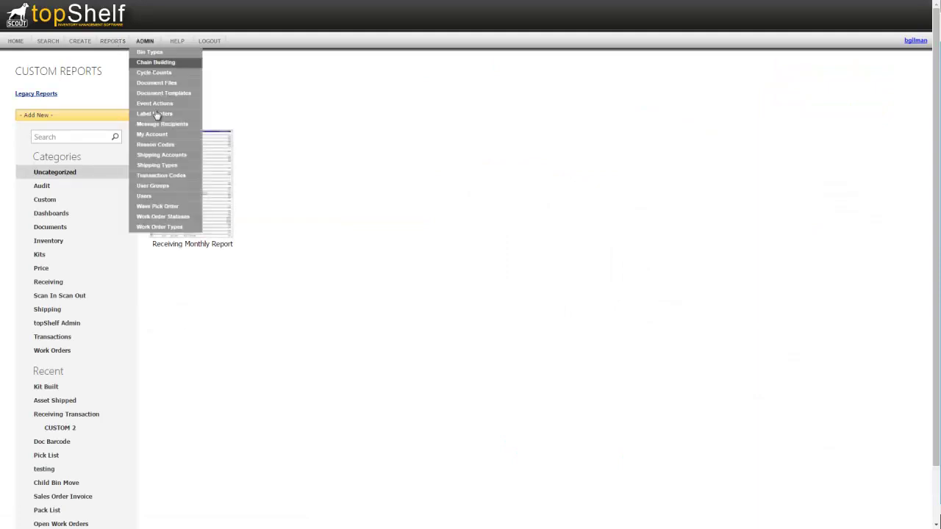
# Step: Browse the Audit, Custom, Dashboards and Documents report categories
pyautogui.click(50, 185)
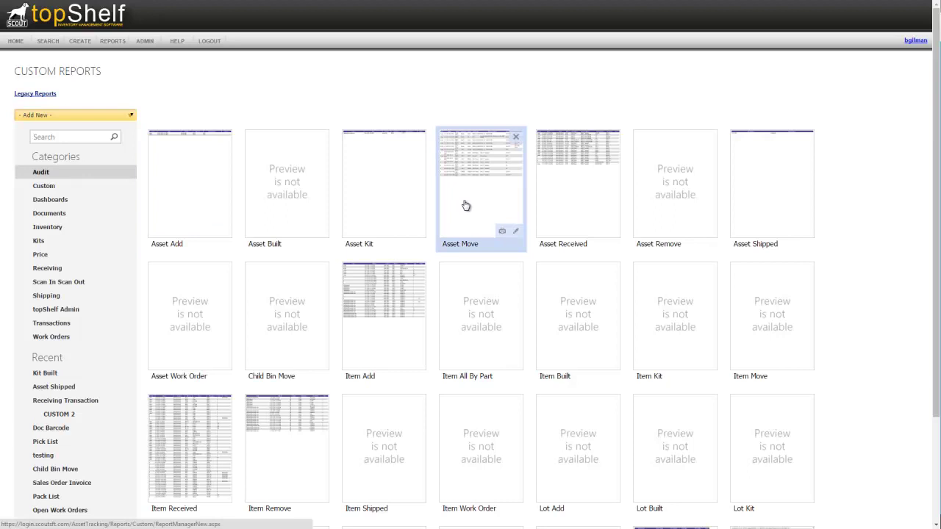
pyautogui.click(38, 189)
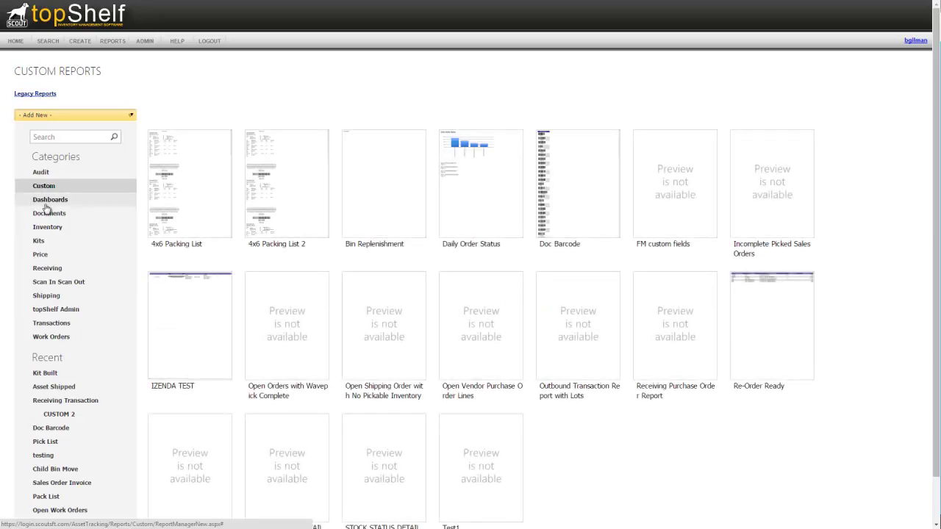
pyautogui.click(45, 208)
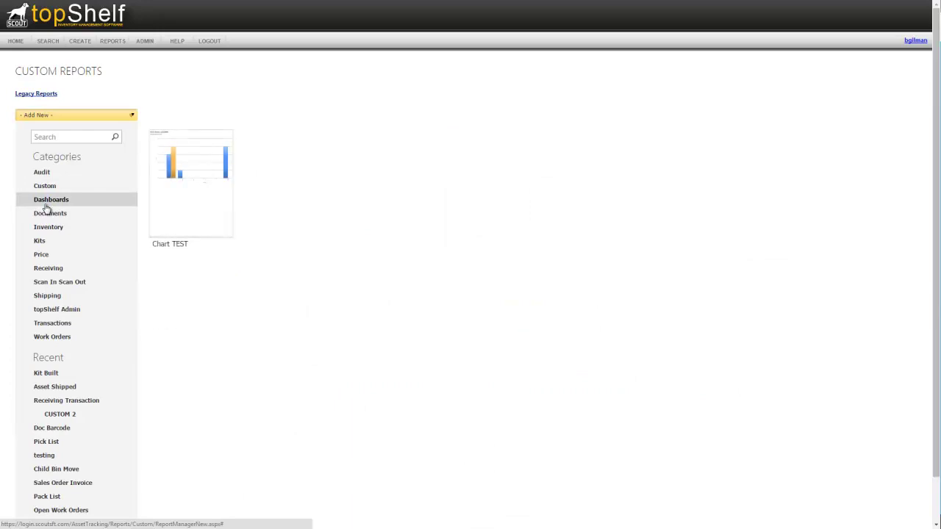
pyautogui.click(77, 217)
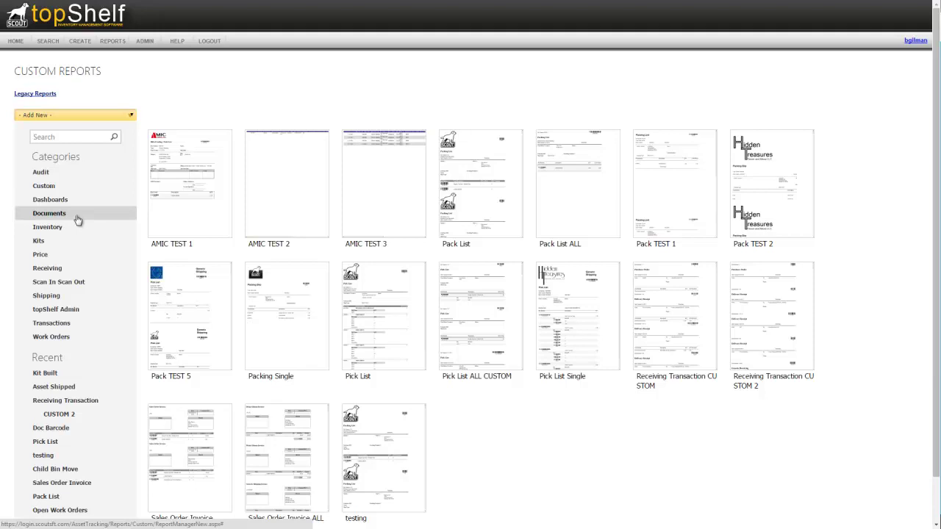
# Step: Browse the Inventory, Kits, Price, Receiving, Scan In Scan Out and Shipping report categories
pyautogui.click(74, 228)
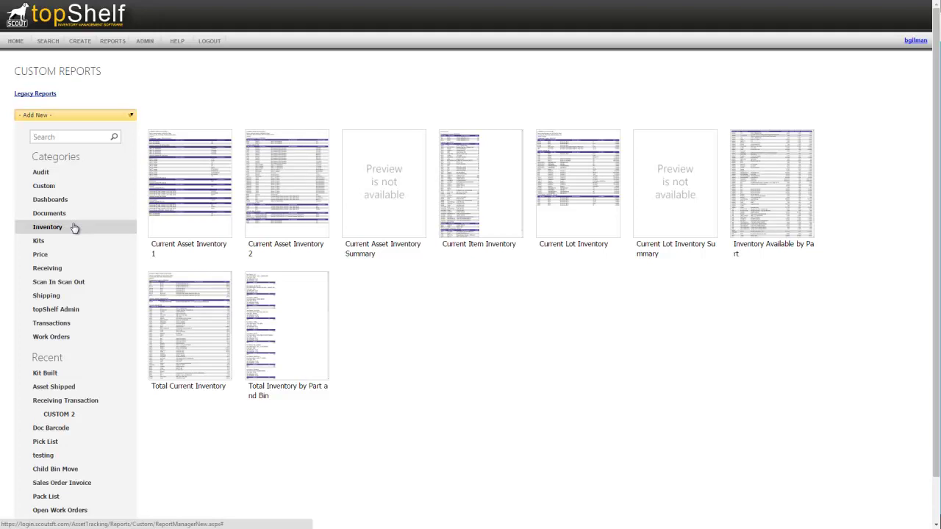
pyautogui.click(75, 246)
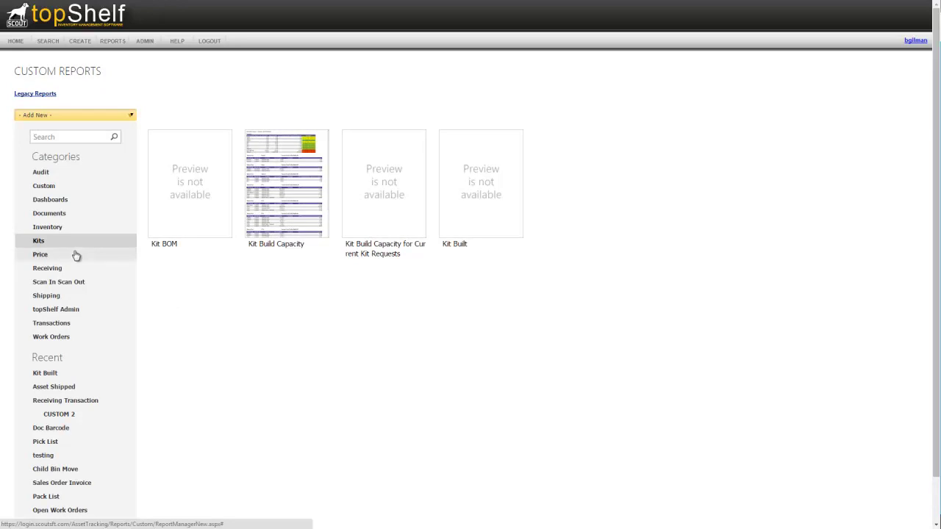
pyautogui.click(76, 255)
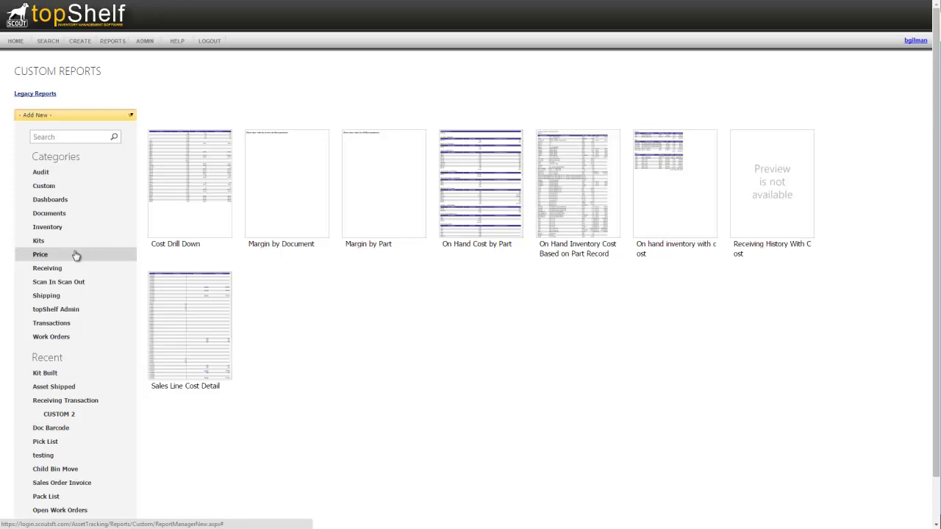
pyautogui.click(73, 270)
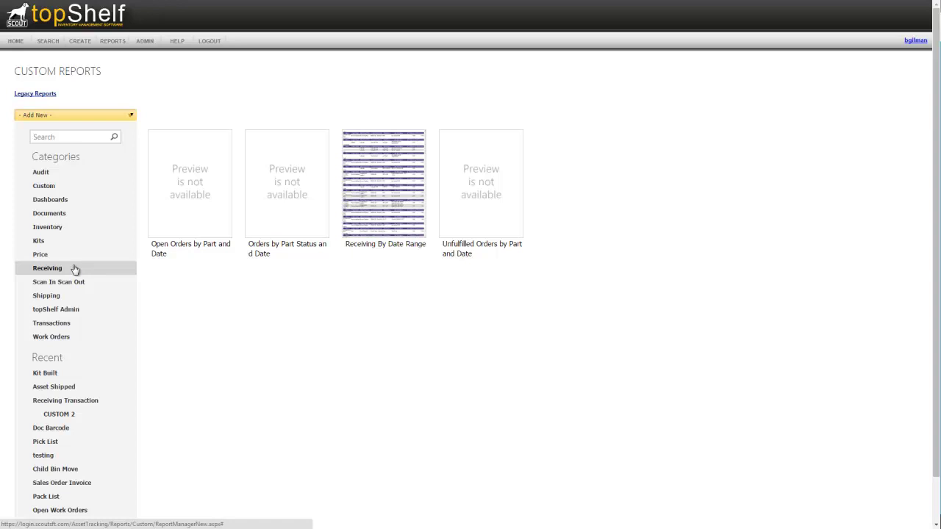
pyautogui.click(75, 283)
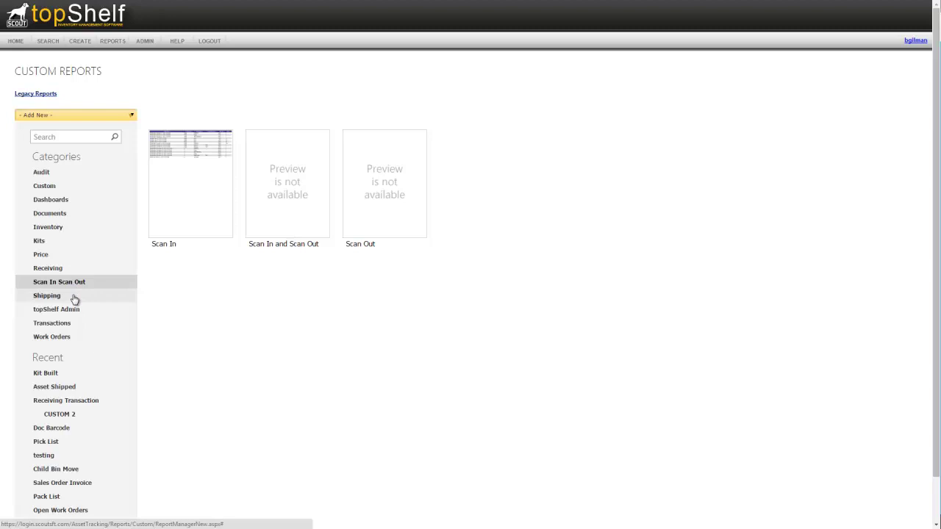
pyautogui.click(74, 298)
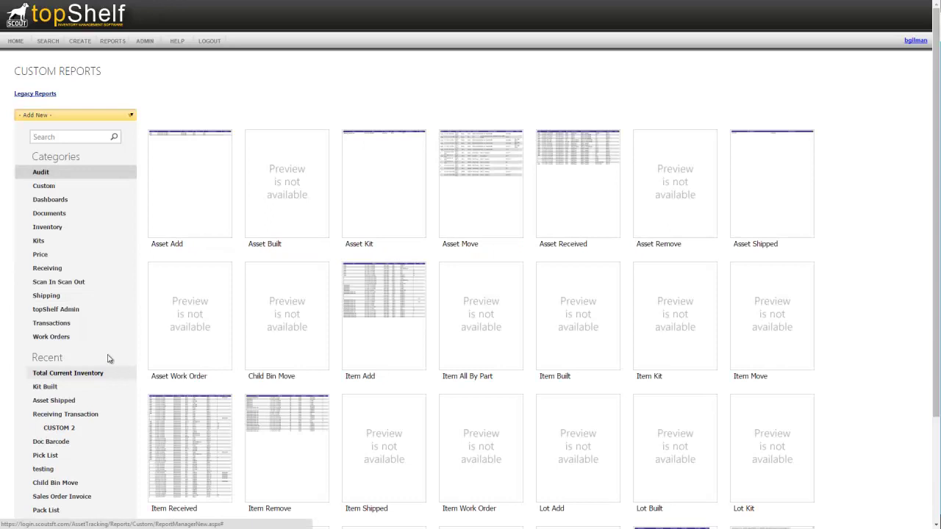
# Step: Open the Total Current Inventory report from the Inventory category
pyautogui.click(46, 229)
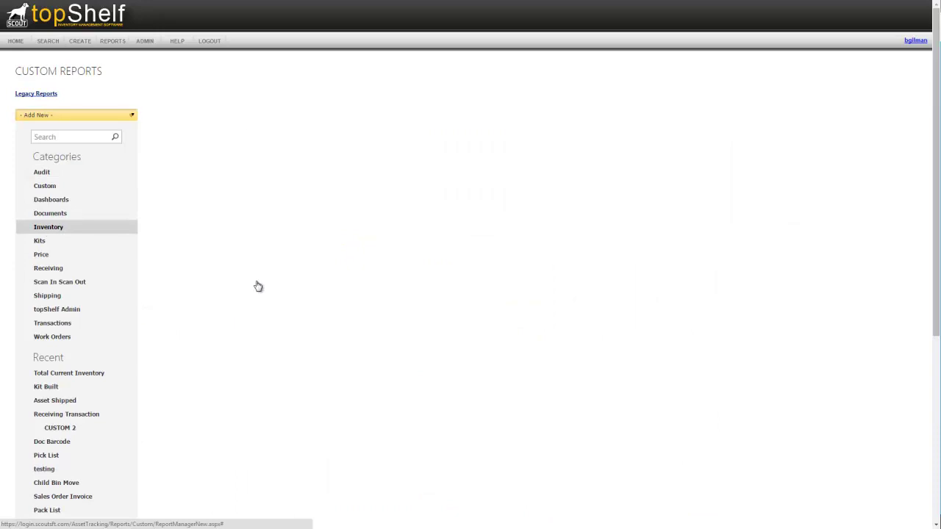
pyautogui.click(212, 334)
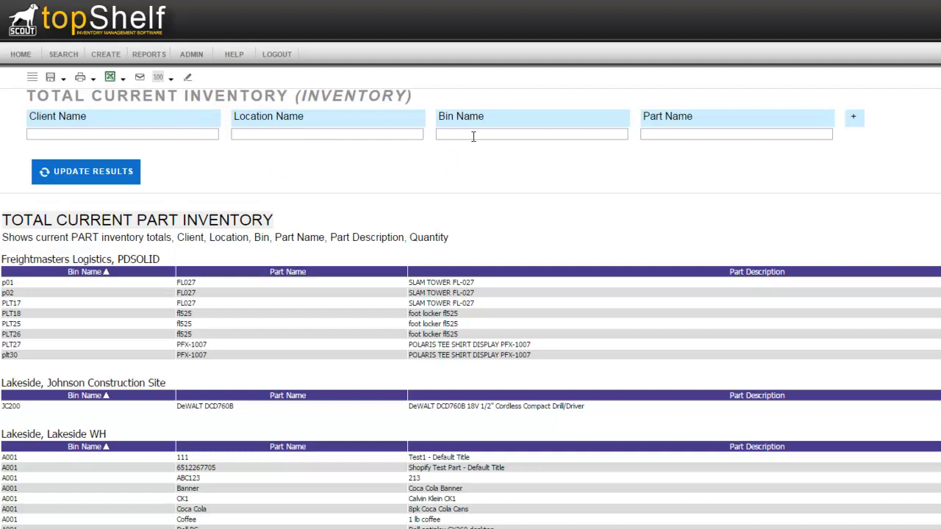
# Step: Set the Part Name filter to CDRW1 and update the results
pyautogui.click(655, 136)
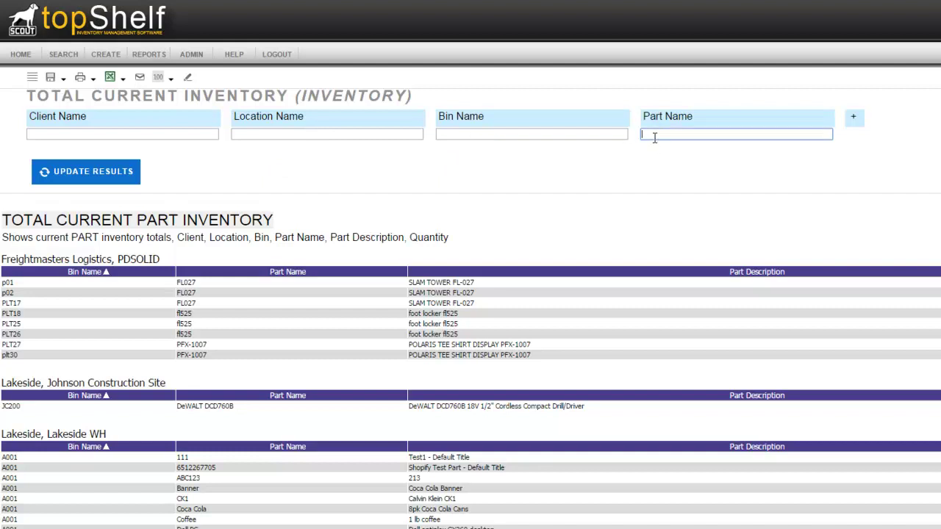
pyautogui.write('cdrw1')
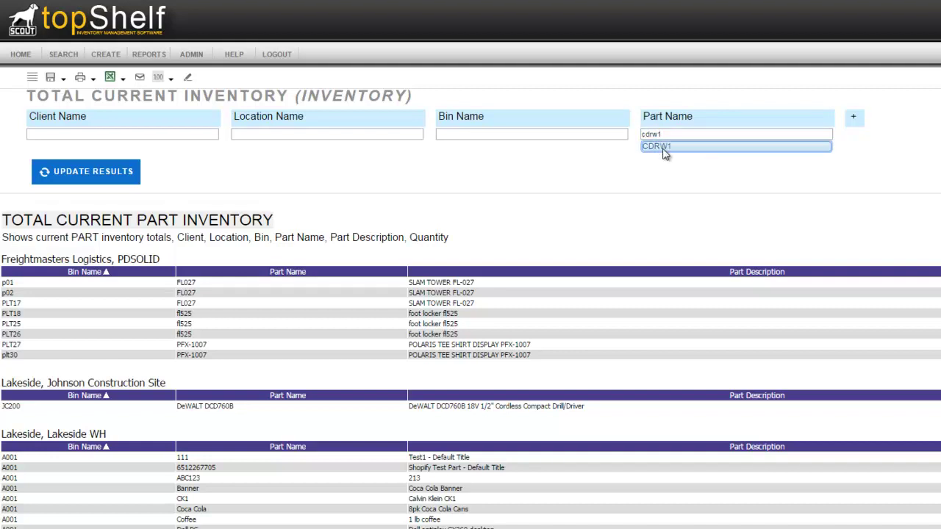
pyautogui.click(663, 147)
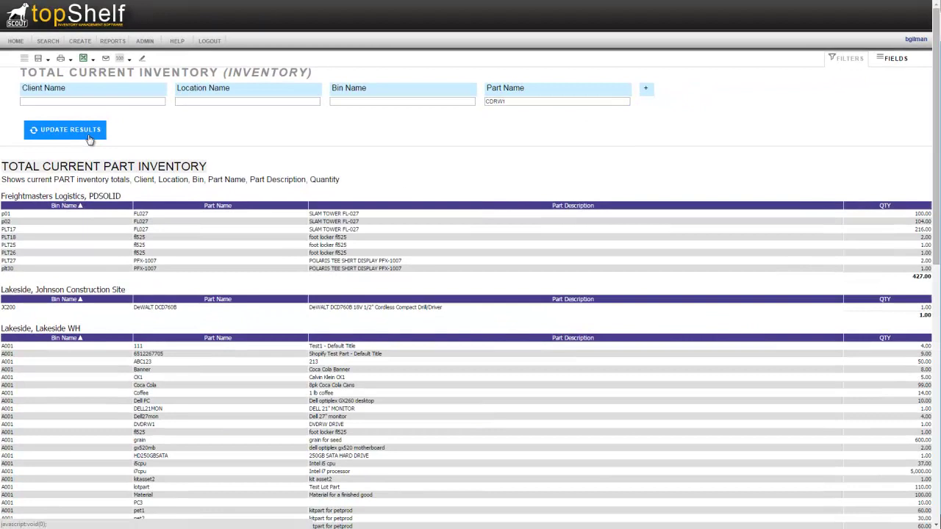
pyautogui.click(122, 185)
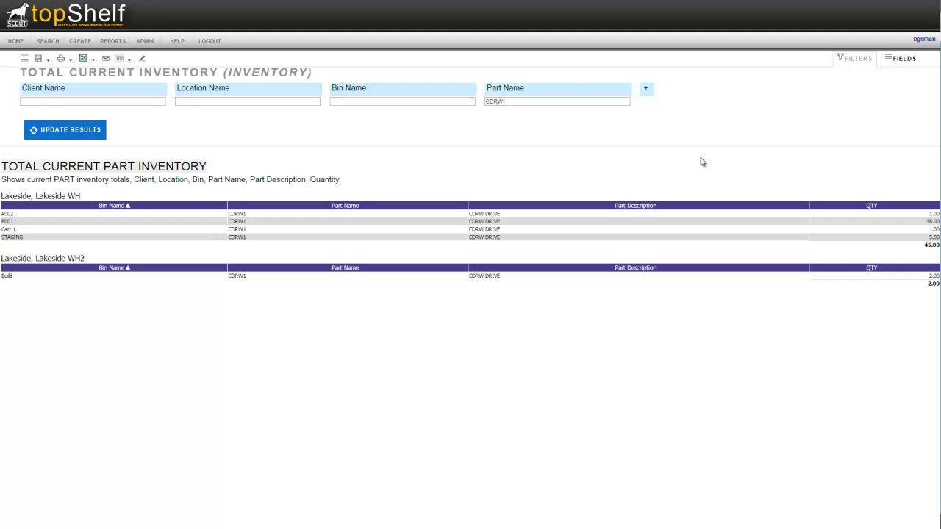
# Step: Add a QTY filter to the report and bring up its field properties
pyautogui.click(647, 91)
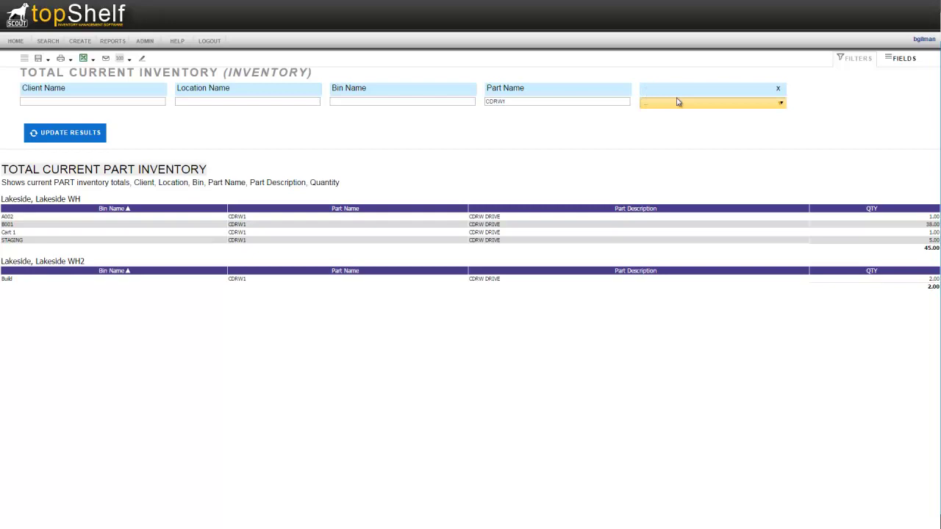
pyautogui.click(680, 106)
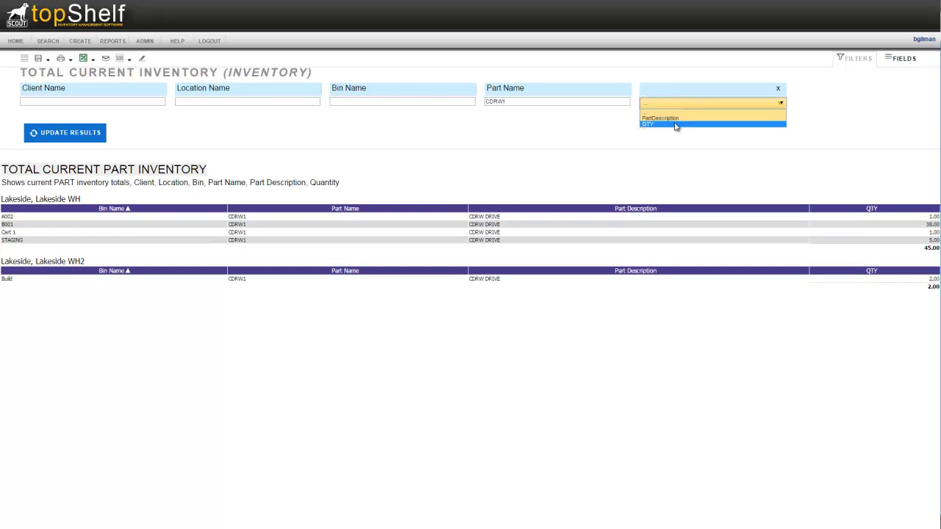
pyautogui.click(676, 124)
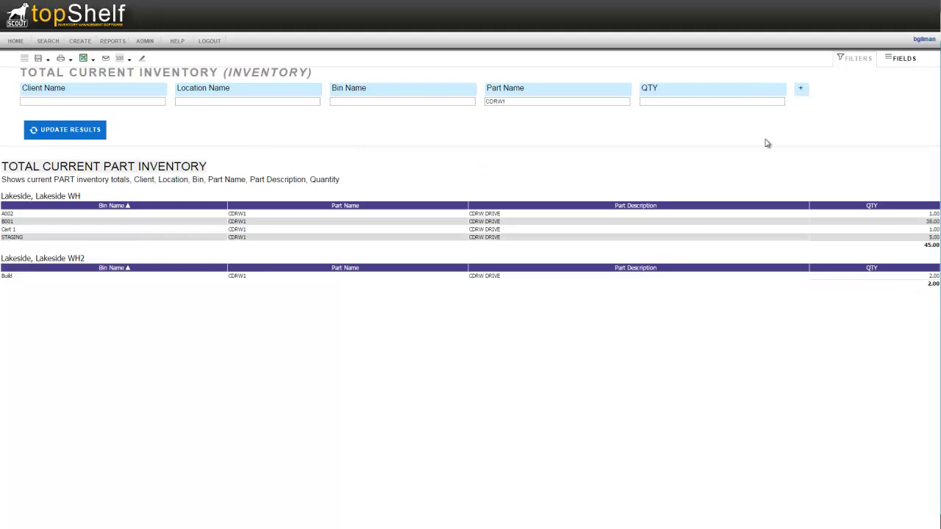
pyautogui.moveTo(764, 99)
pyautogui.click(762, 91)
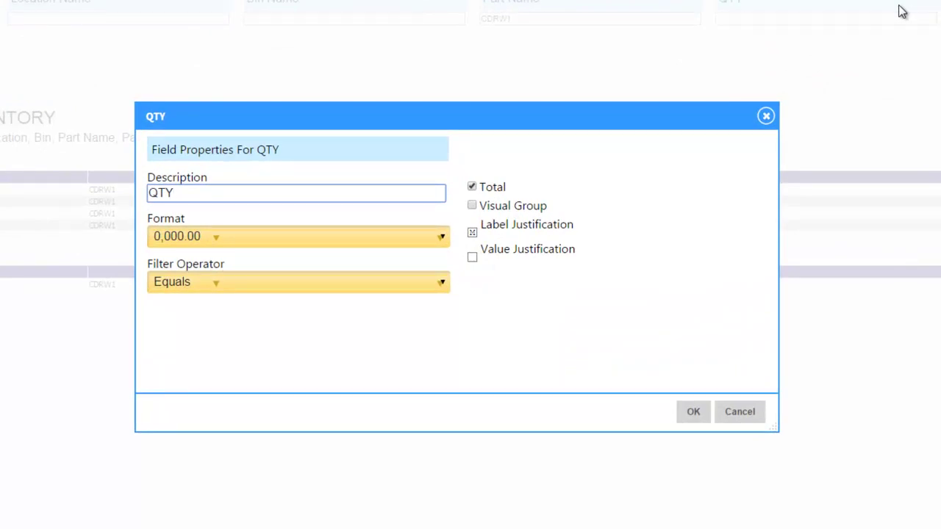
# Step: Keep the 0,000.00 format and set the QTY filter operator to Is Less Than
pyautogui.click(301, 236)
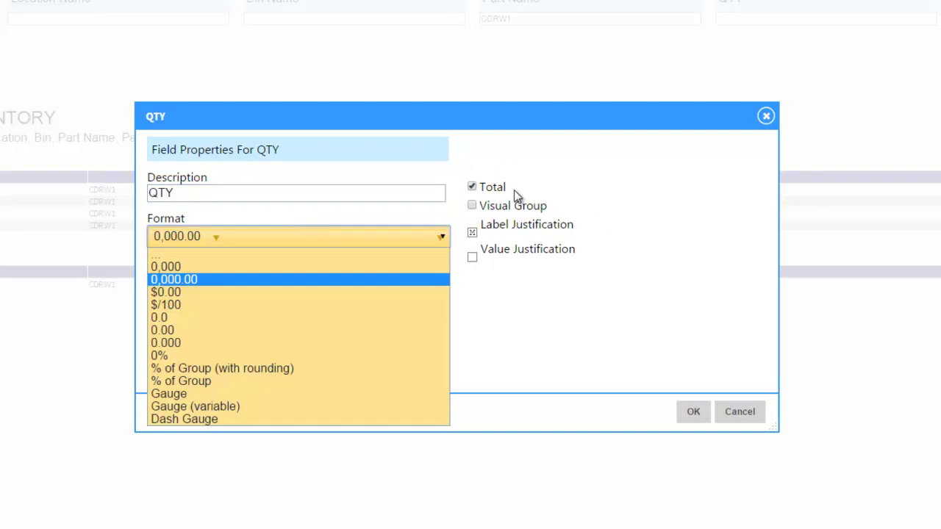
pyautogui.click(533, 257)
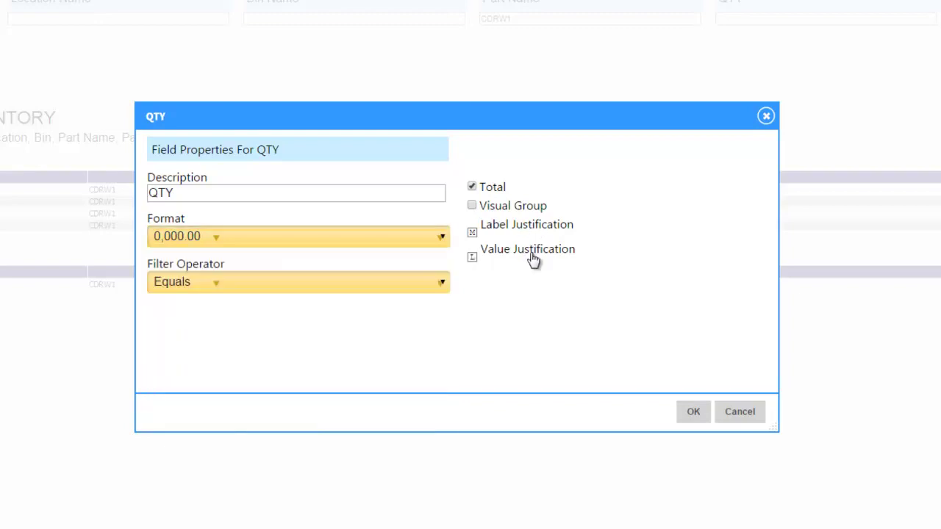
pyautogui.click(320, 289)
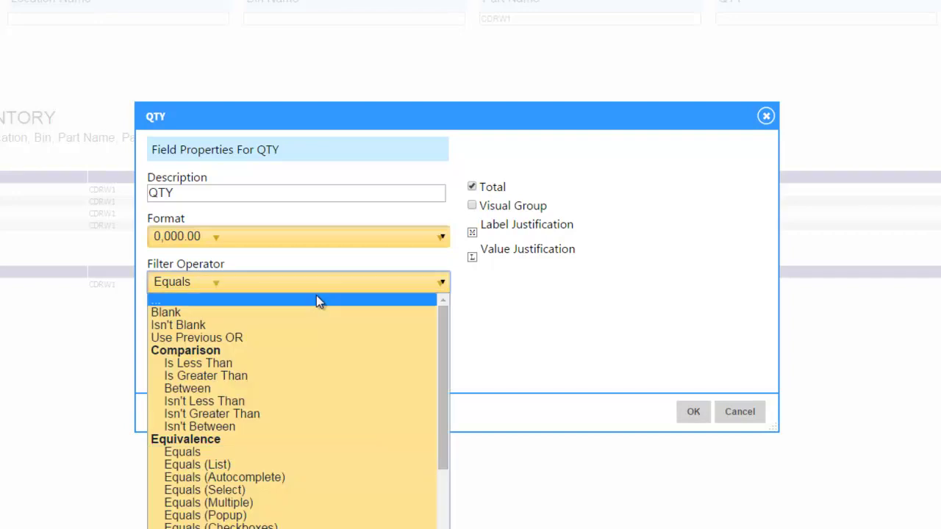
pyautogui.click(309, 362)
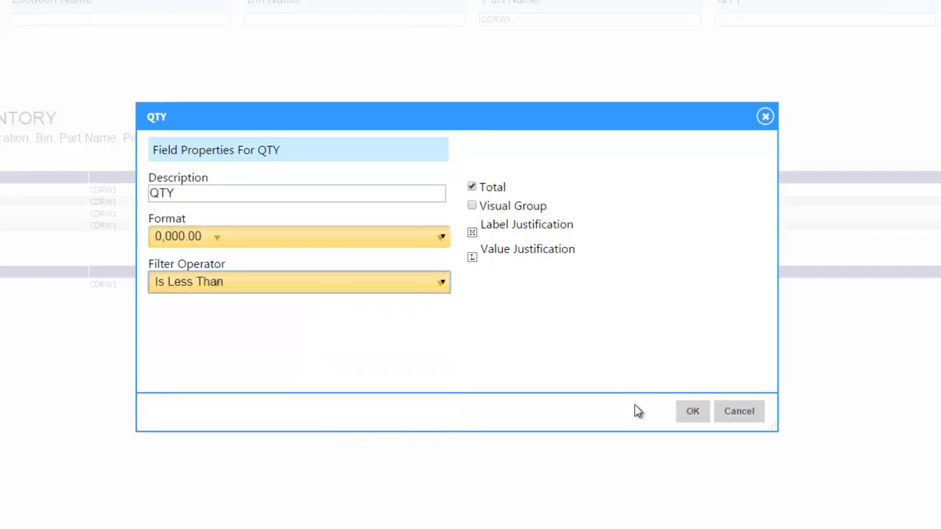
pyautogui.click(655, 382)
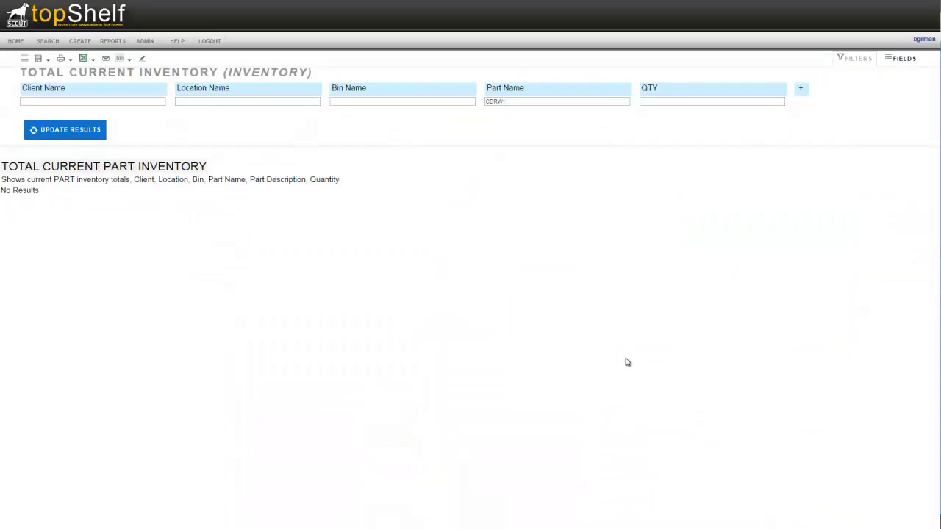
# Step: Apply 5 as the QTY limit and update the results
pyautogui.click(654, 102)
pyautogui.click(51, 137)
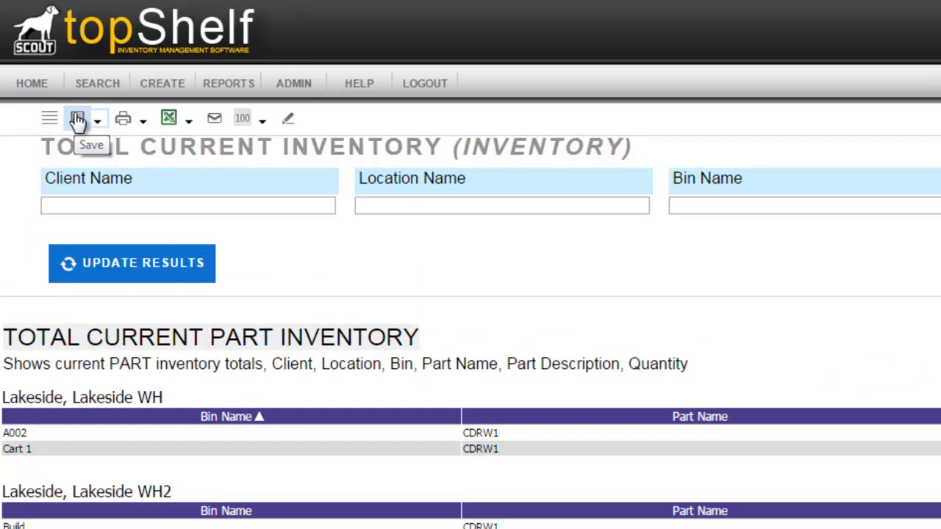
pyautogui.click(96, 121)
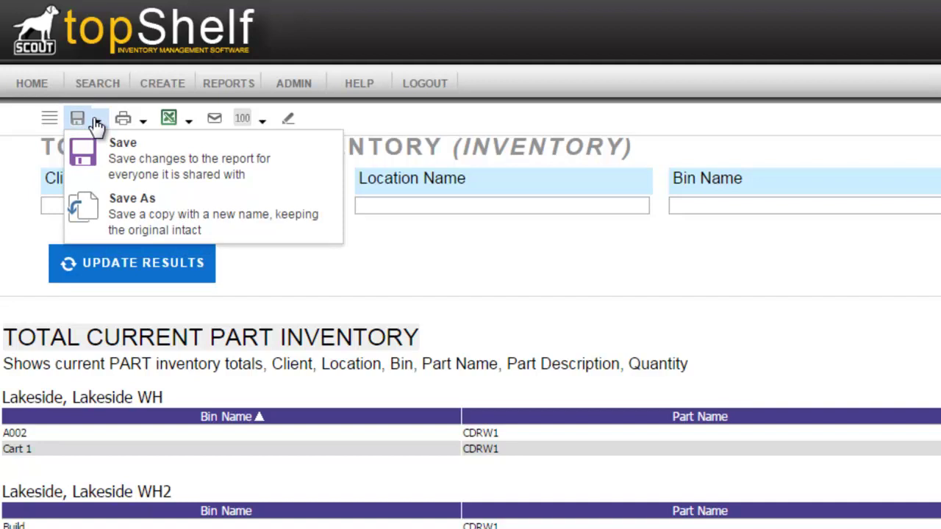
pyautogui.click(145, 122)
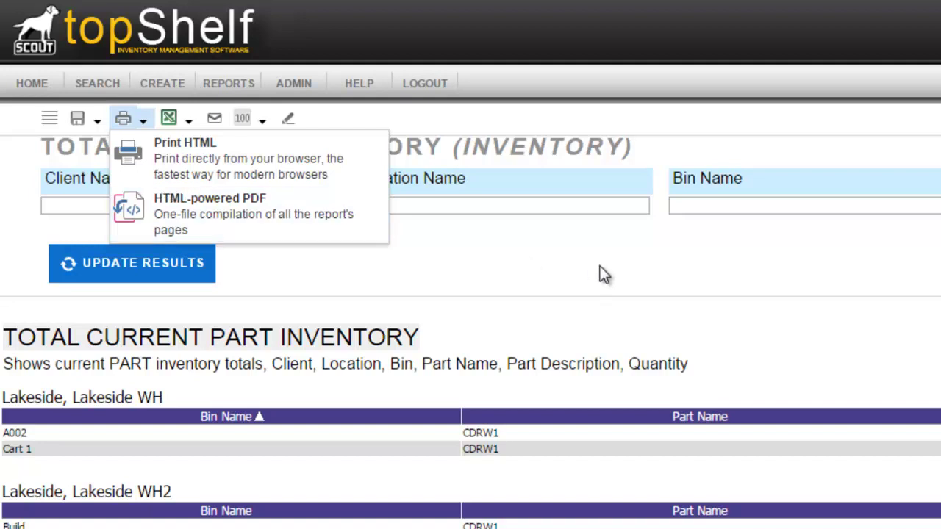
pyautogui.click(189, 125)
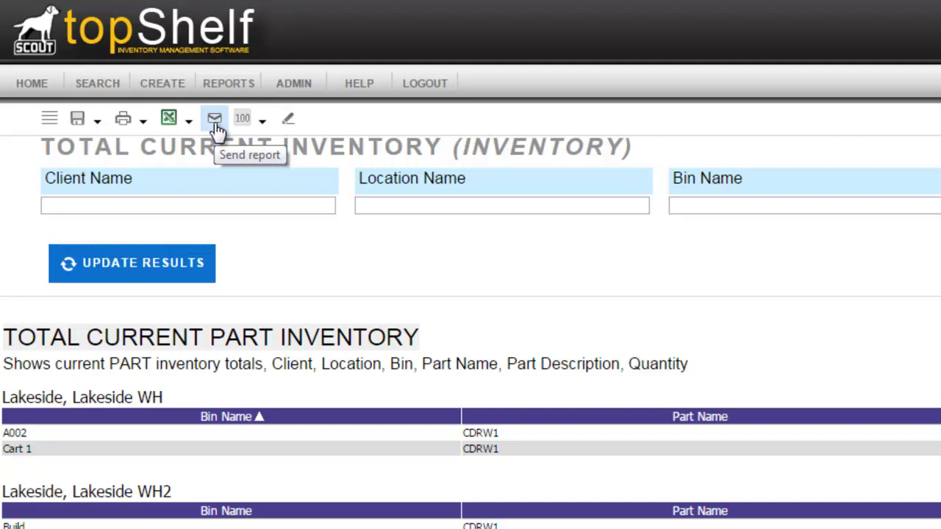
pyautogui.click(264, 123)
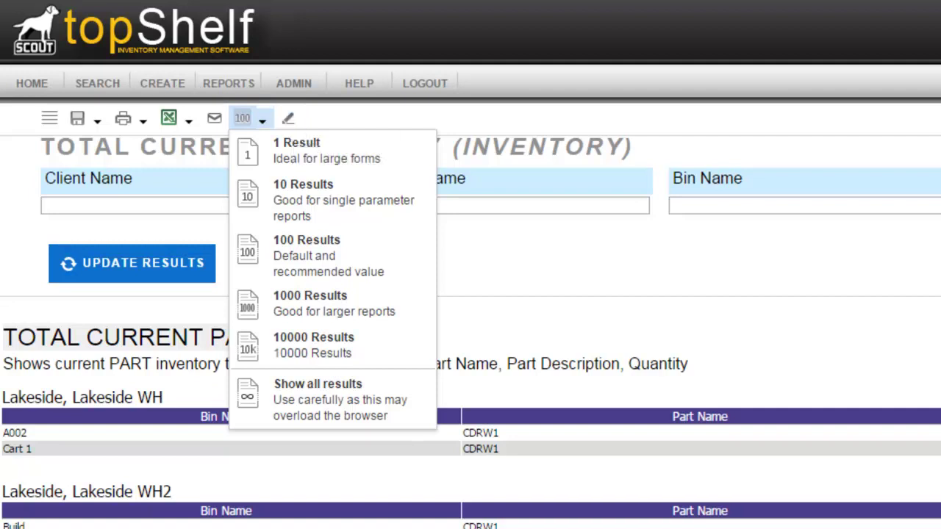
pyautogui.click(760, 273)
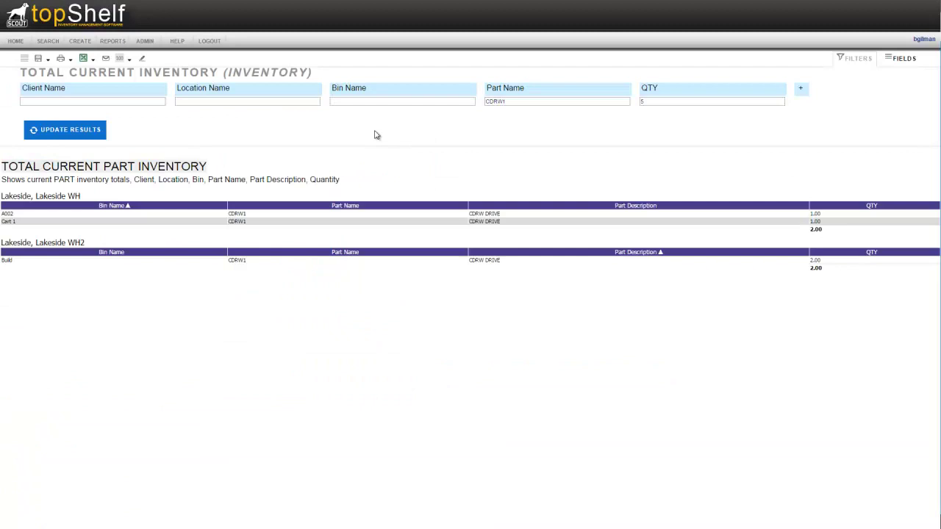
# Step: Remove the ClientName and LocationName fields and refresh the report
pyautogui.click(902, 59)
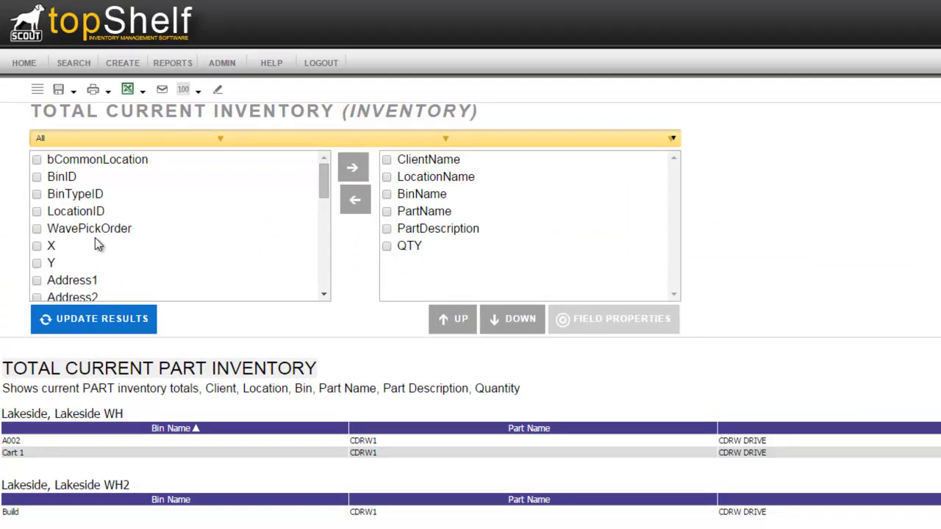
pyautogui.moveTo(521, 233)
pyautogui.click(386, 159)
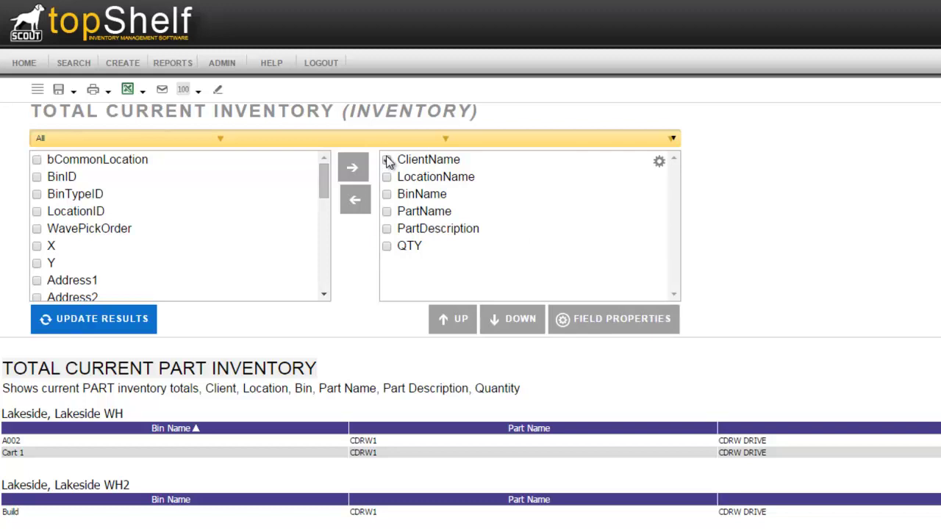
pyautogui.click(387, 178)
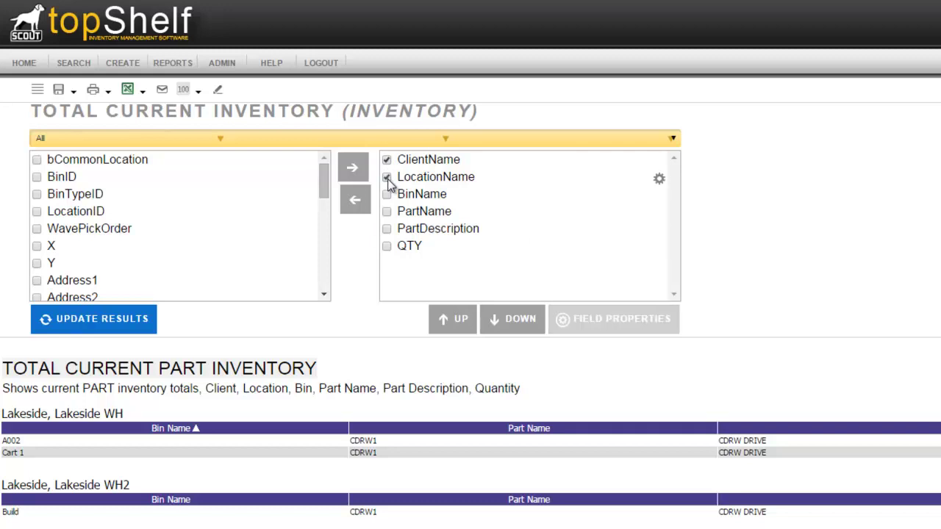
pyautogui.click(356, 201)
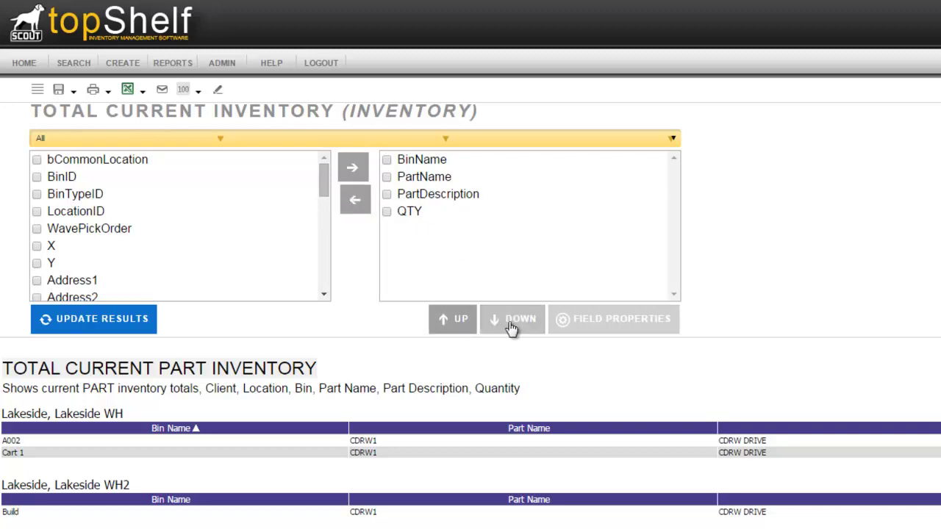
pyautogui.click(115, 326)
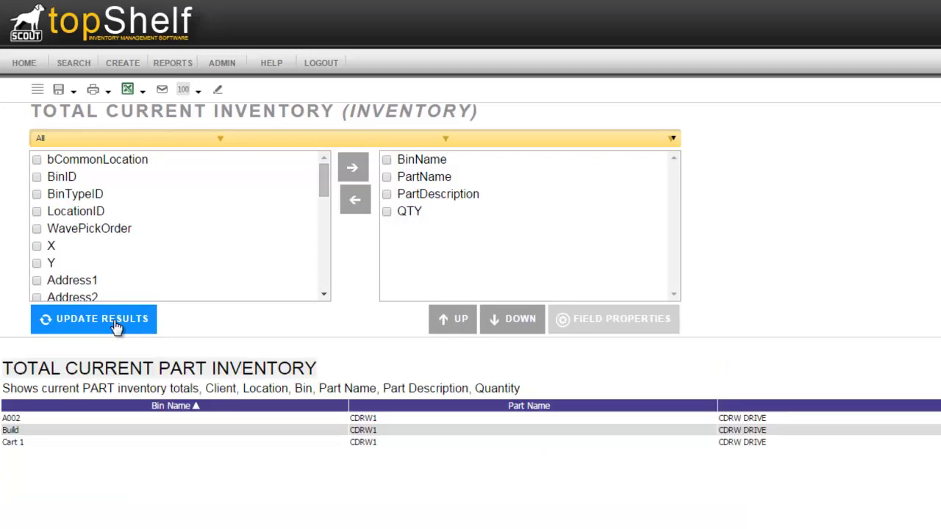